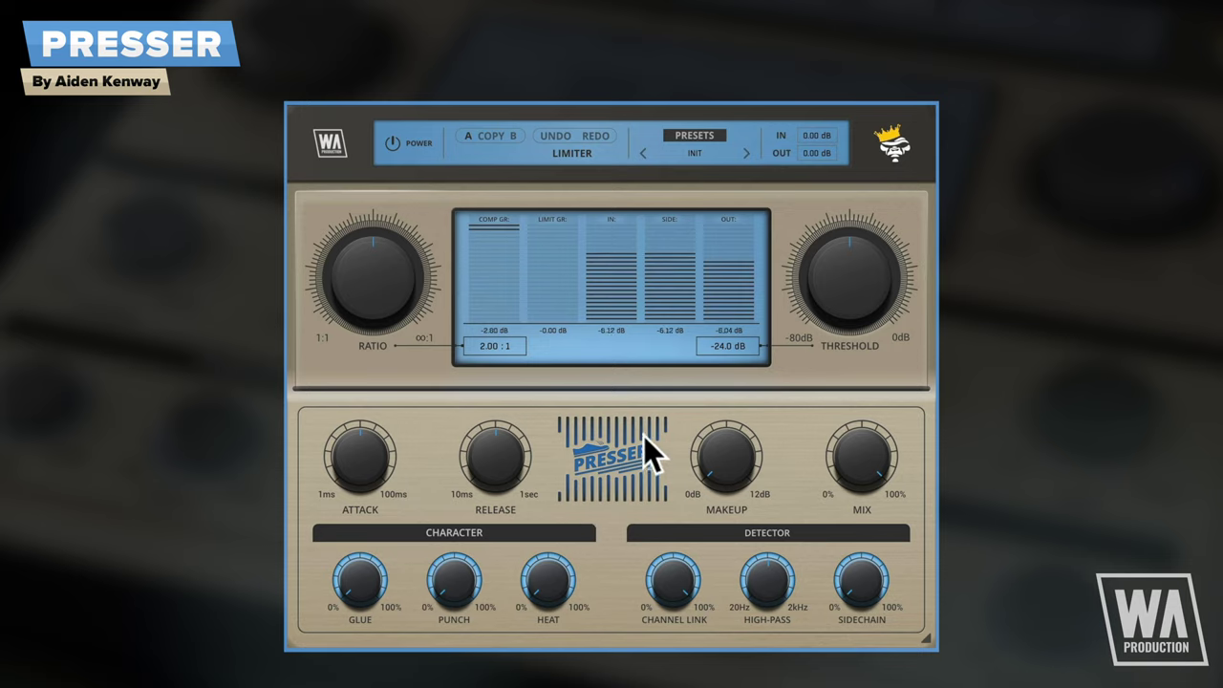
- Audition the Fast Attack 01, Aggressive Compression and Master 01 presets from the artist's preset folder
{"action": "left_click", "coordinate": [696, 154]}
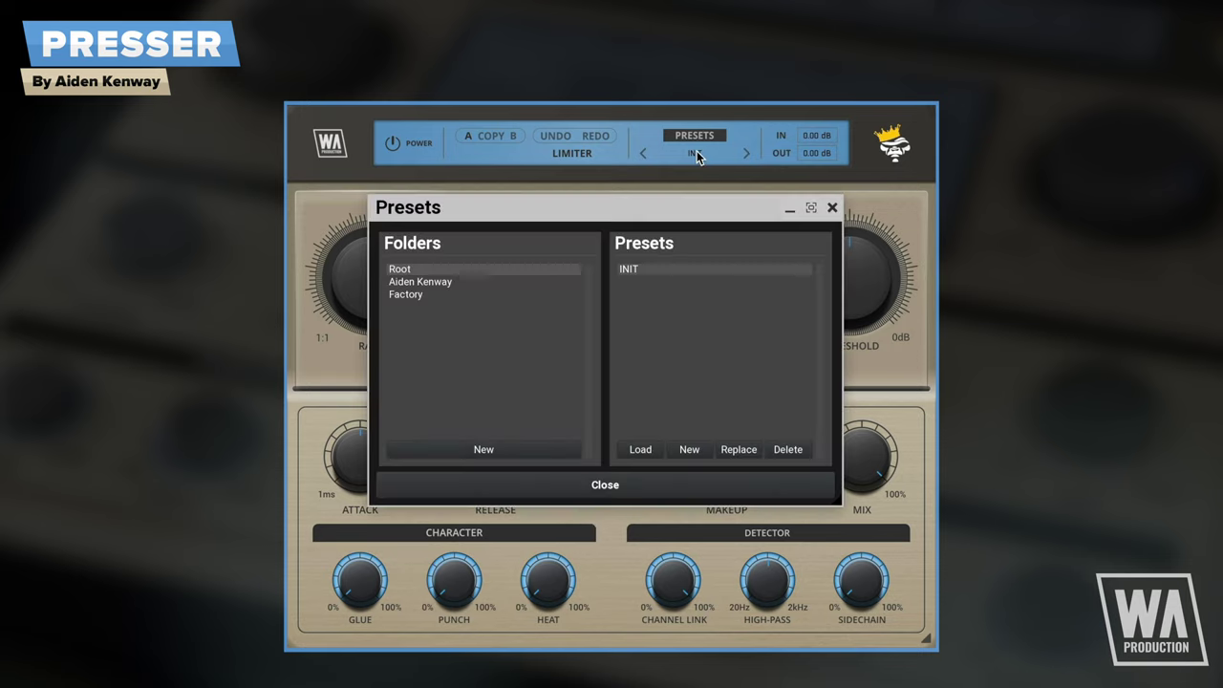
{"action": "left_click", "coordinate": [539, 281]}
{"action": "left_click", "coordinate": [646, 343]}
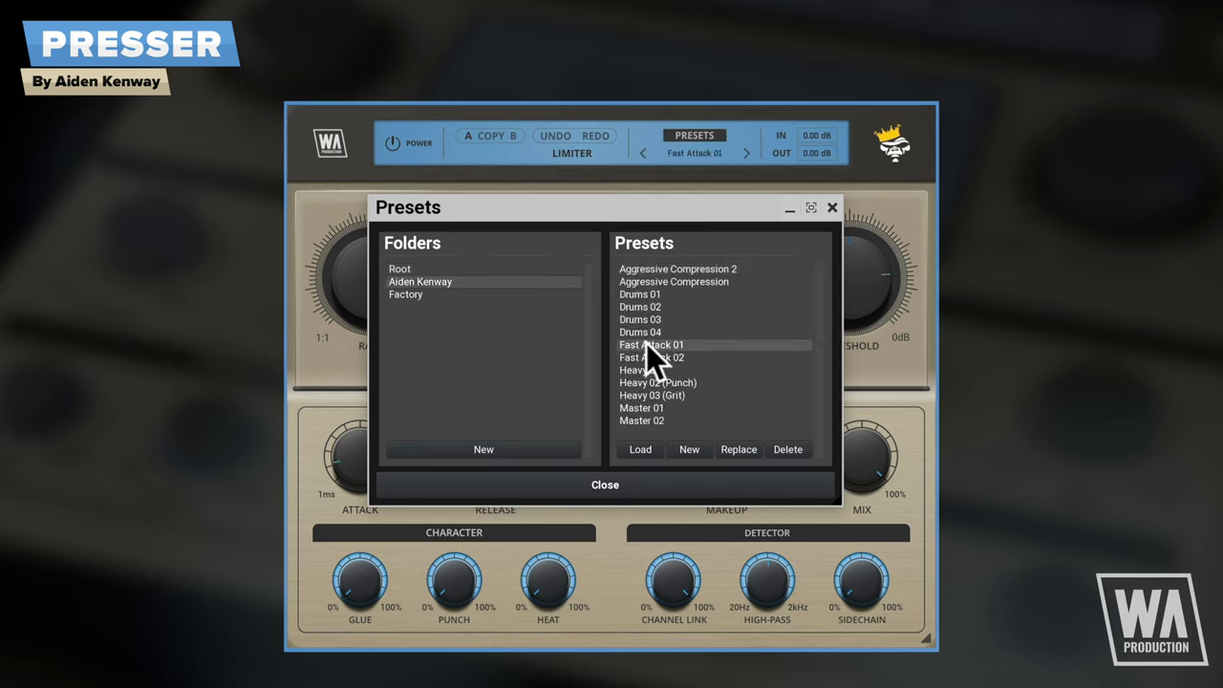
{"action": "left_click", "coordinate": [664, 281]}
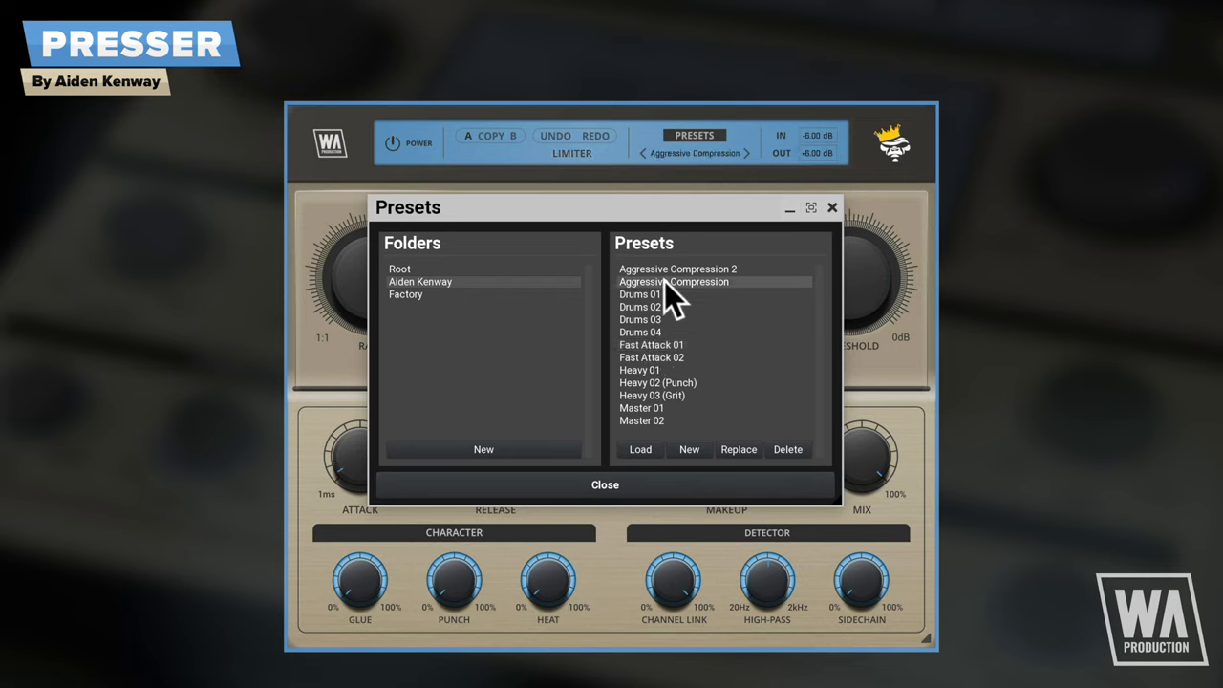
{"action": "left_click", "coordinate": [650, 405]}
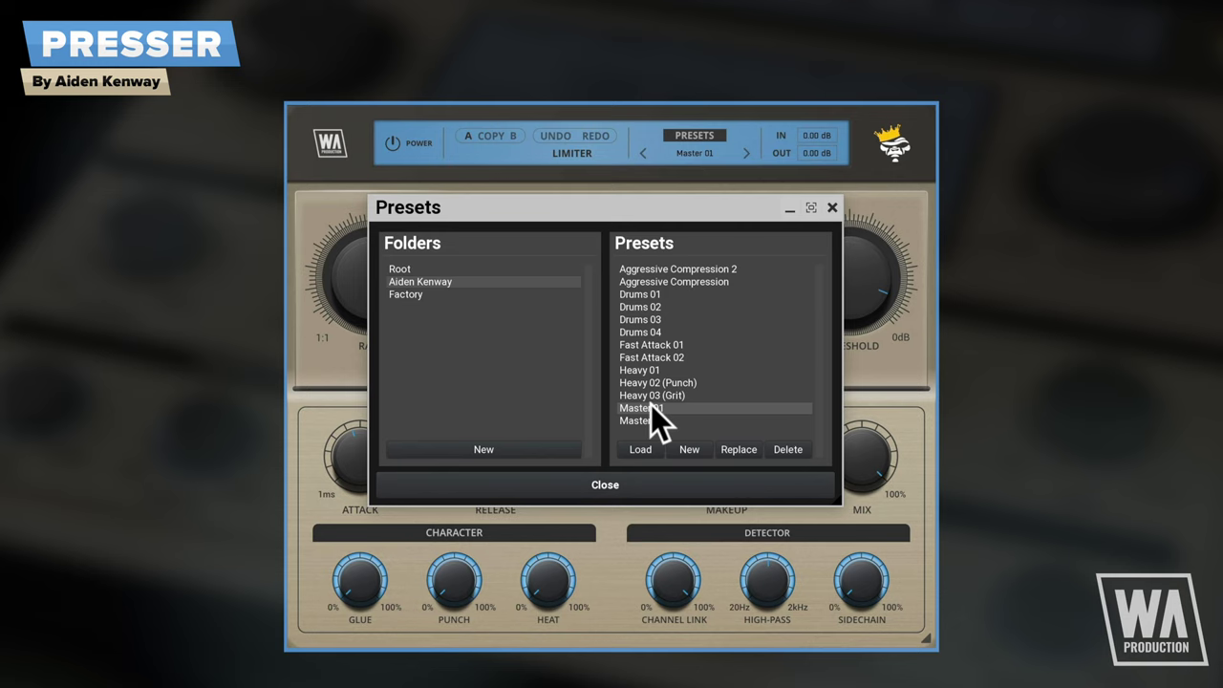
- Audition the Factory presets Nice and Plucky, Punchy Drum Buss and Tame and Warm, and close the preset browser
{"action": "left_click", "coordinate": [538, 293]}
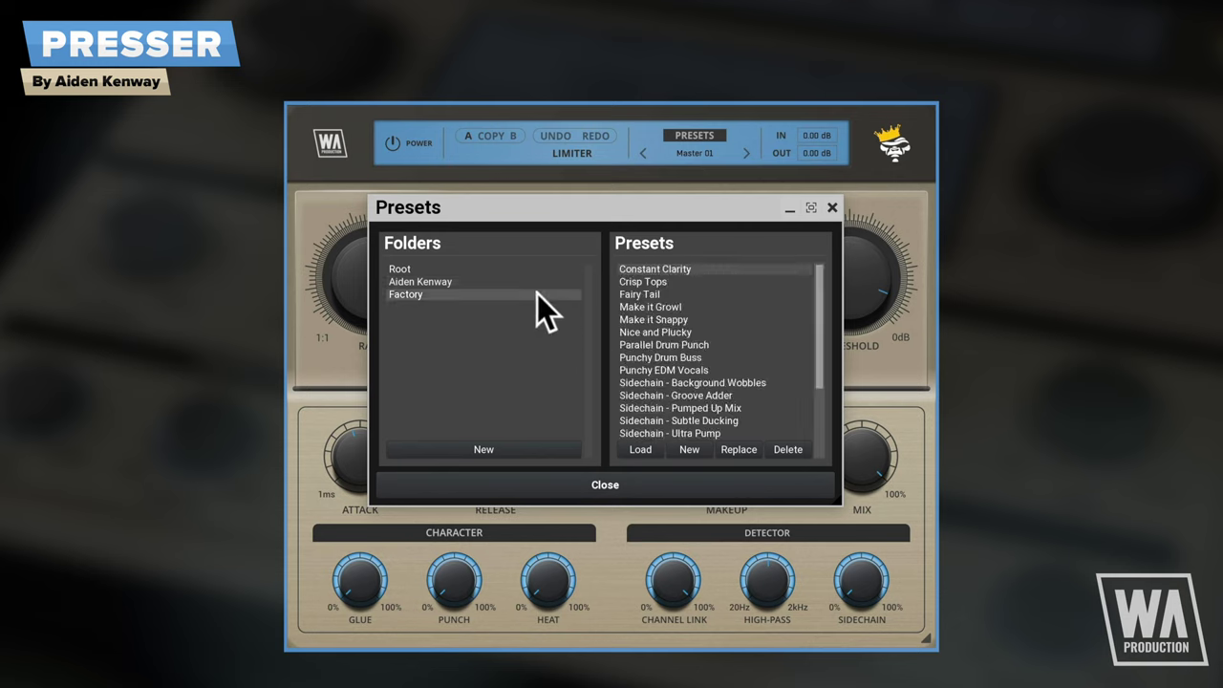
{"action": "left_click", "coordinate": [650, 331]}
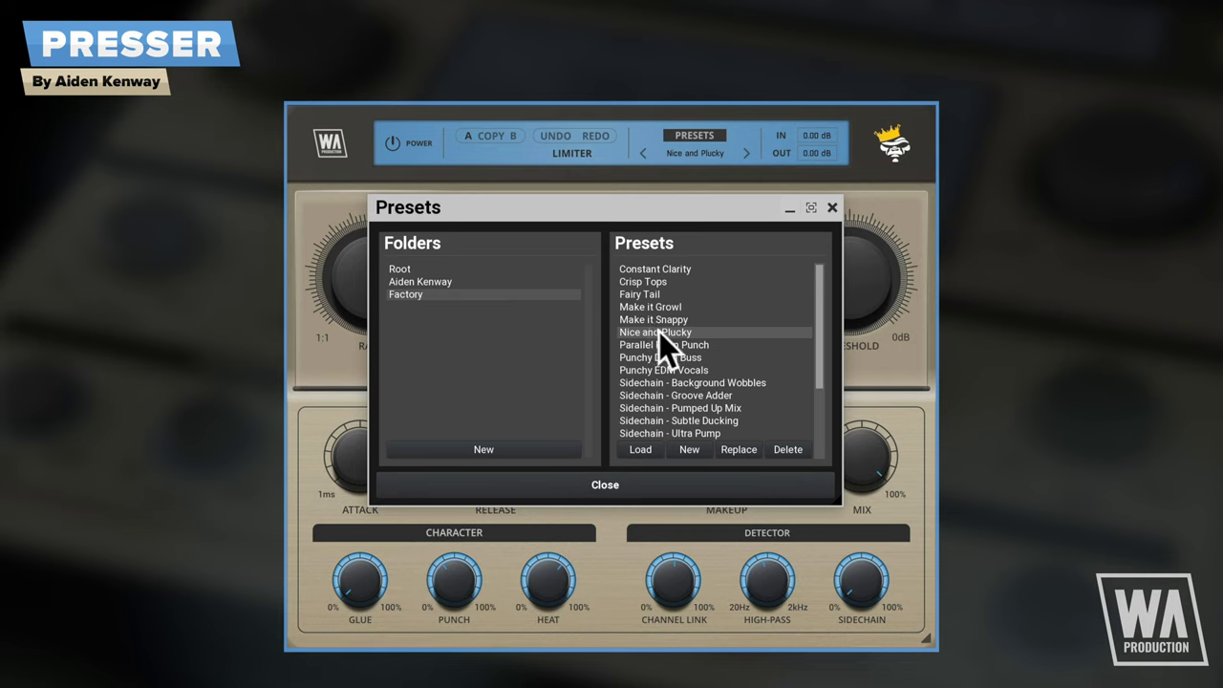
{"action": "left_click", "coordinate": [682, 358]}
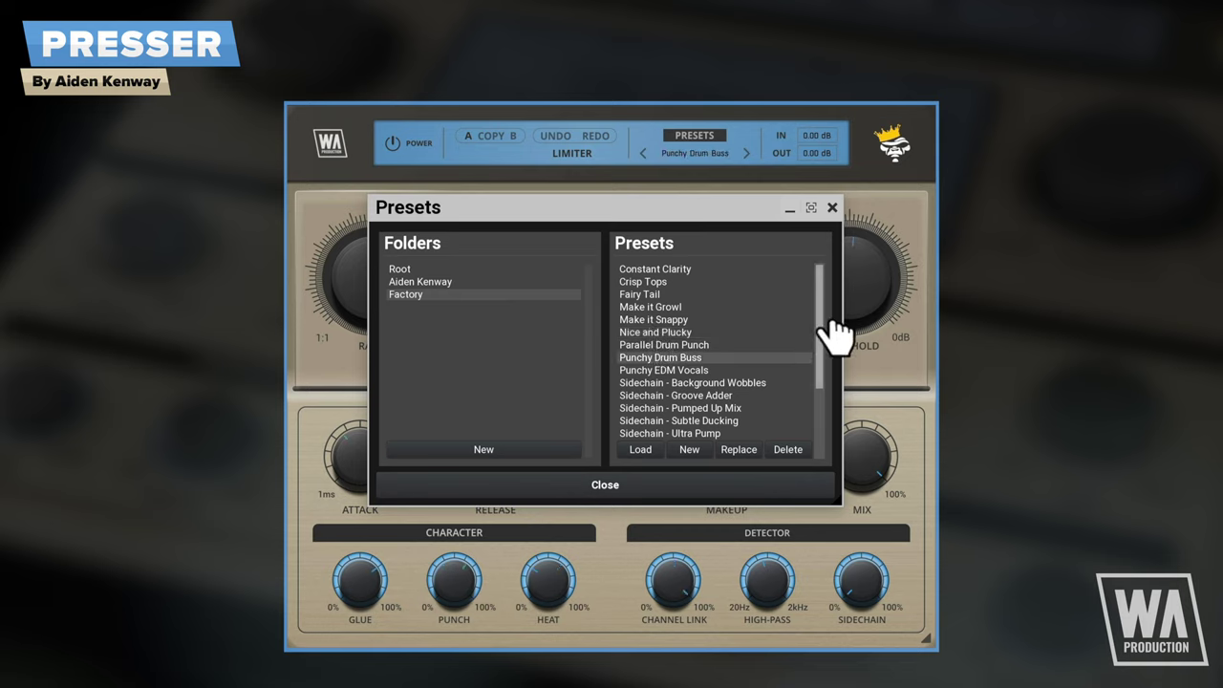
{"action": "left_click_drag", "start_coordinate": [831, 325], "coordinate": [832, 410]}
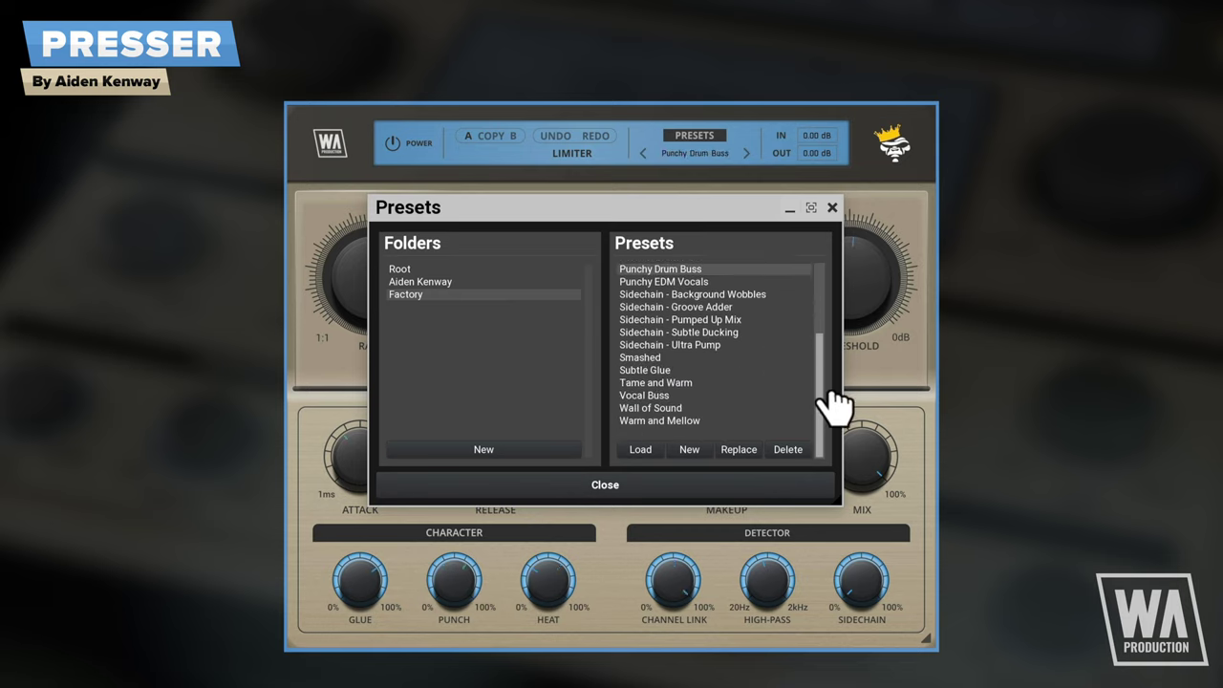
{"action": "left_click", "coordinate": [675, 382]}
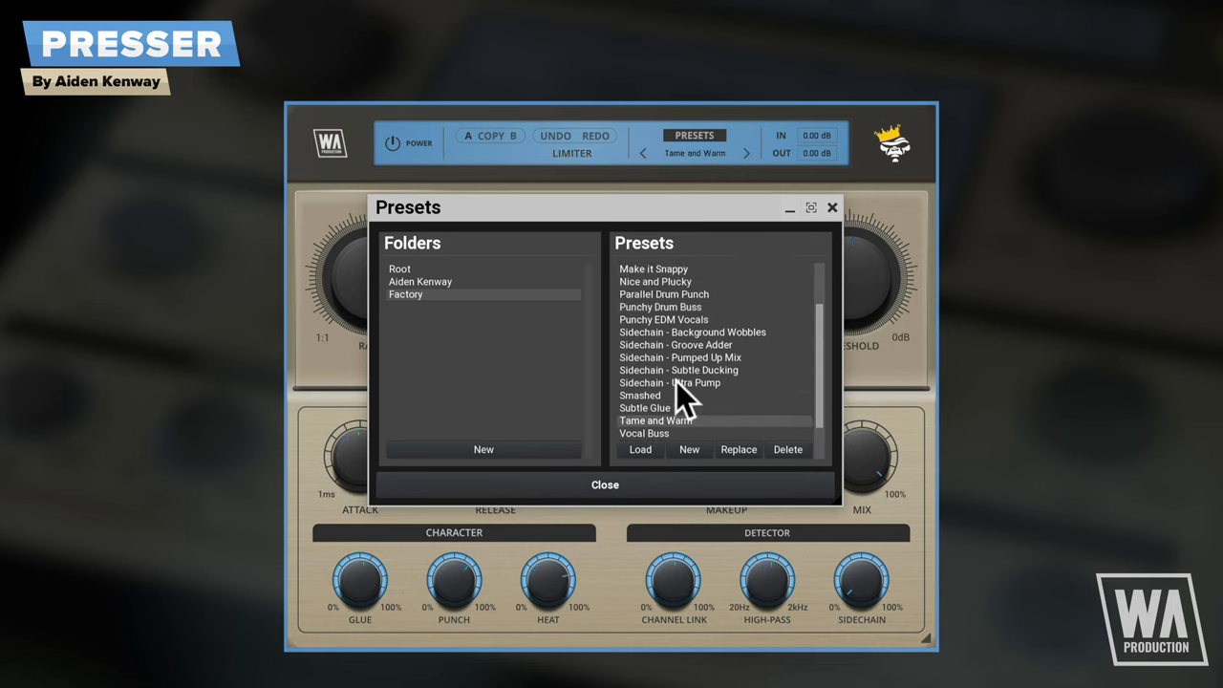
{"action": "left_click", "coordinate": [647, 484]}
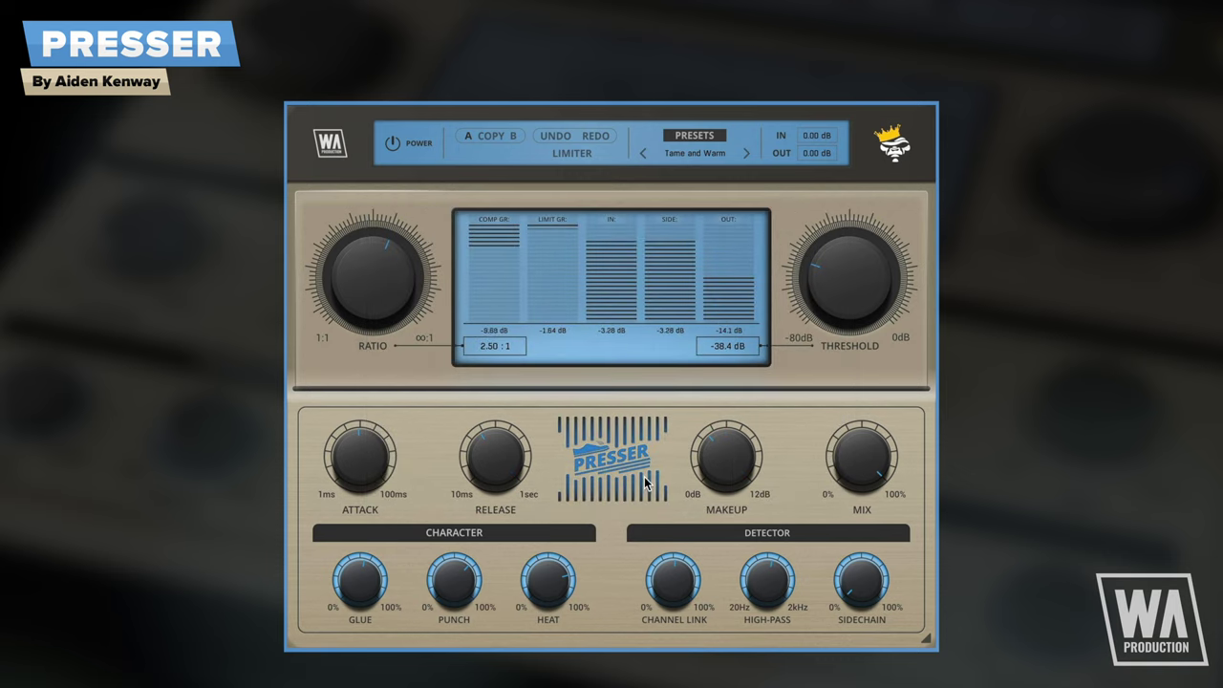
- Step forward through the presets, past Wall of Sound and Warm and Mellow, to Aggressive Compression 2
{"action": "left_click", "coordinate": [746, 153]}
{"action": "left_click", "coordinate": [746, 153]}
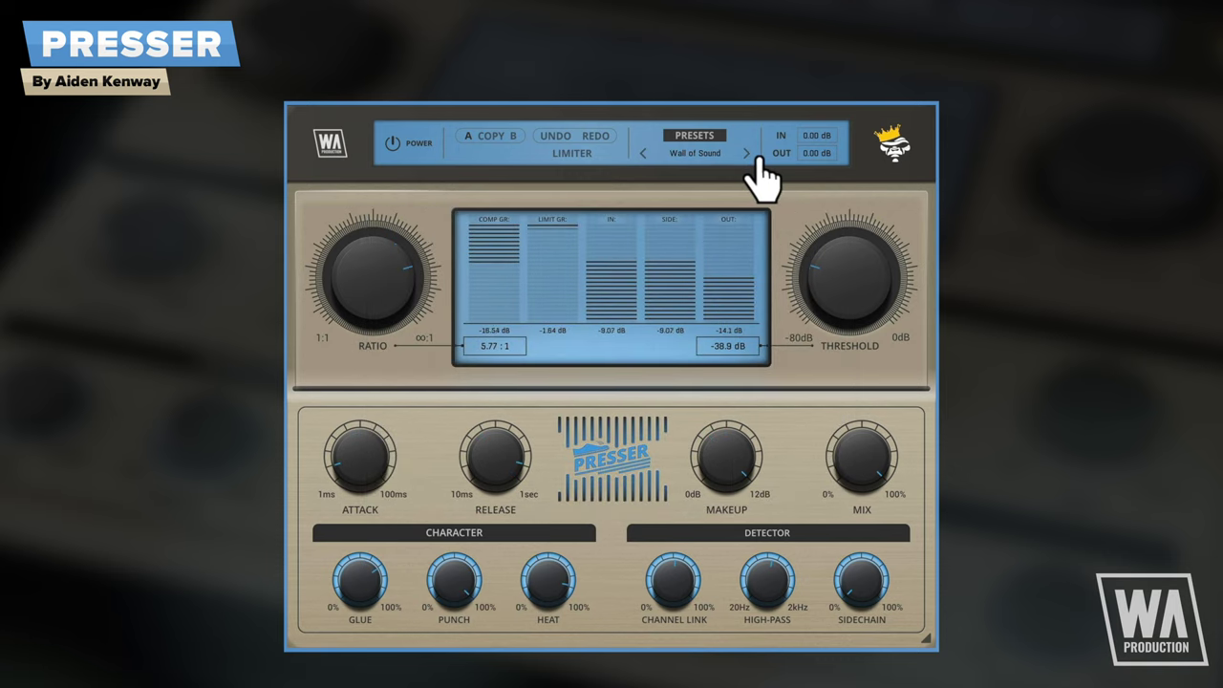
{"action": "left_click", "coordinate": [746, 152]}
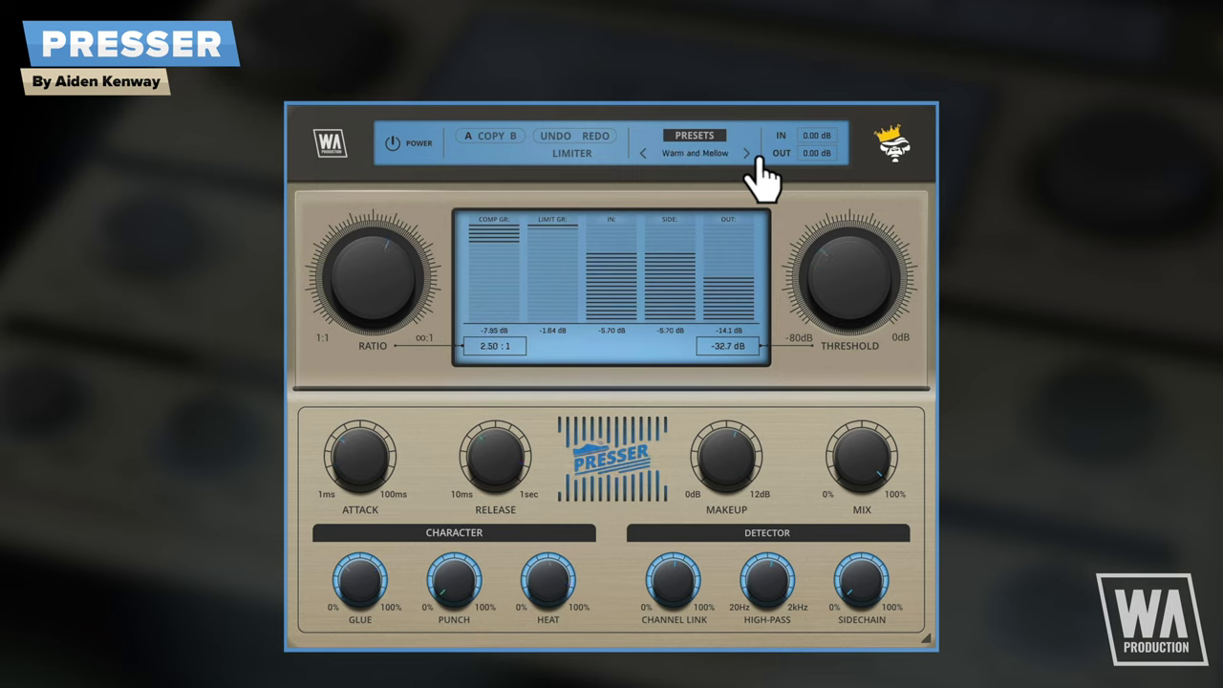
{"action": "left_click", "coordinate": [746, 153]}
{"action": "left_click", "coordinate": [746, 153]}
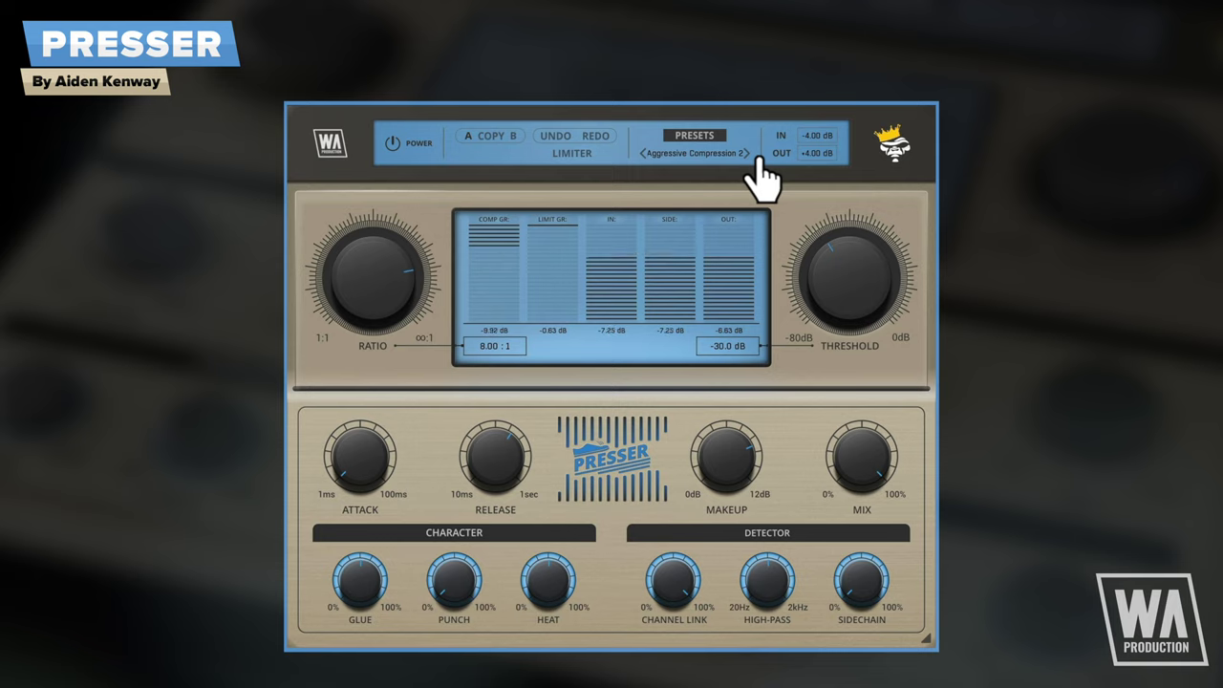
- Load the INIT preset from the Root folder and close the preset browser
{"action": "left_click", "coordinate": [702, 153]}
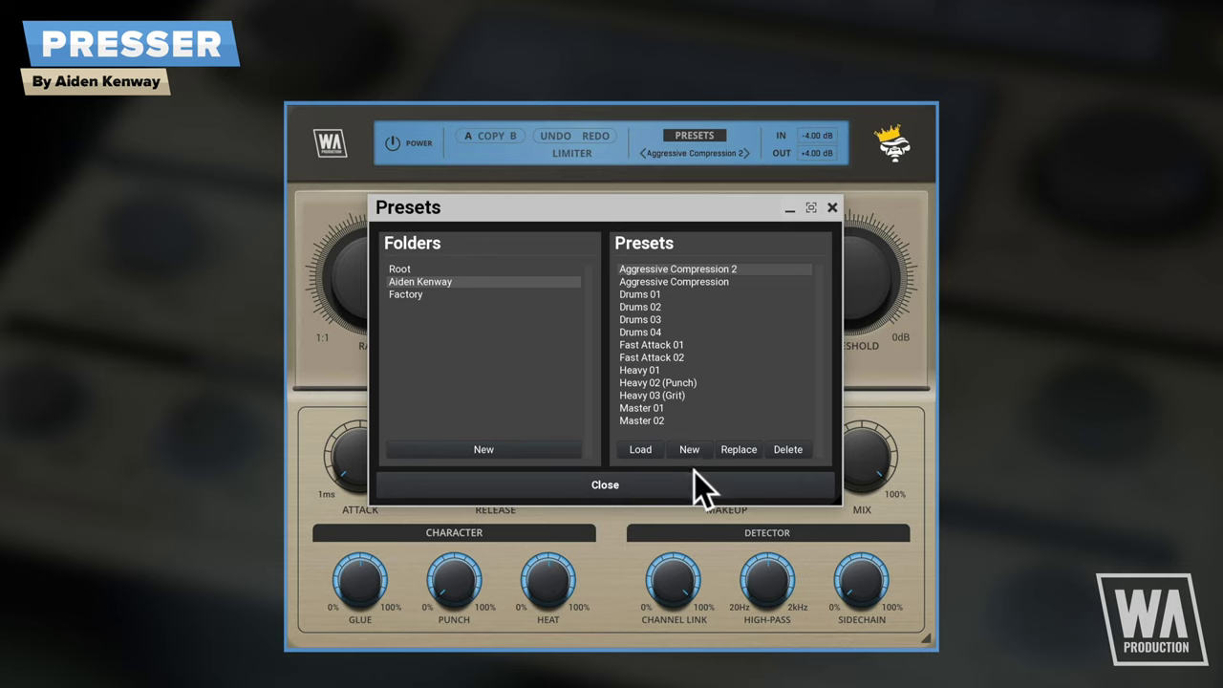
{"action": "left_click", "coordinate": [535, 268]}
{"action": "left_click", "coordinate": [650, 269]}
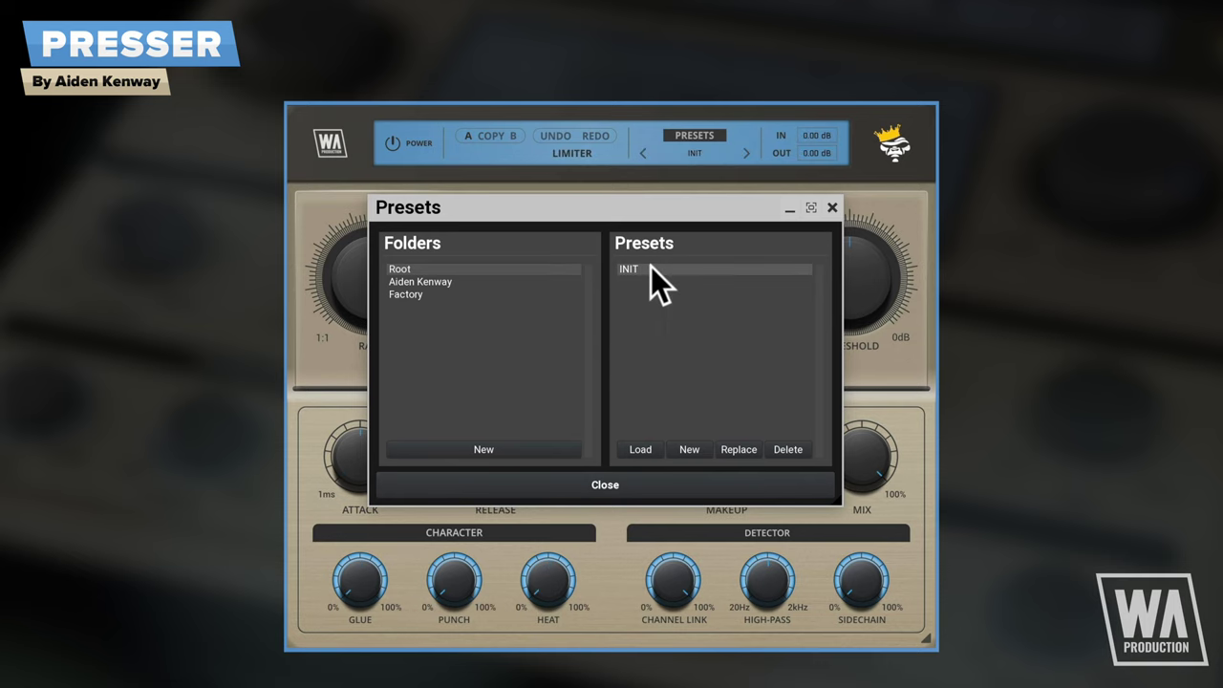
{"action": "left_click", "coordinate": [641, 482]}
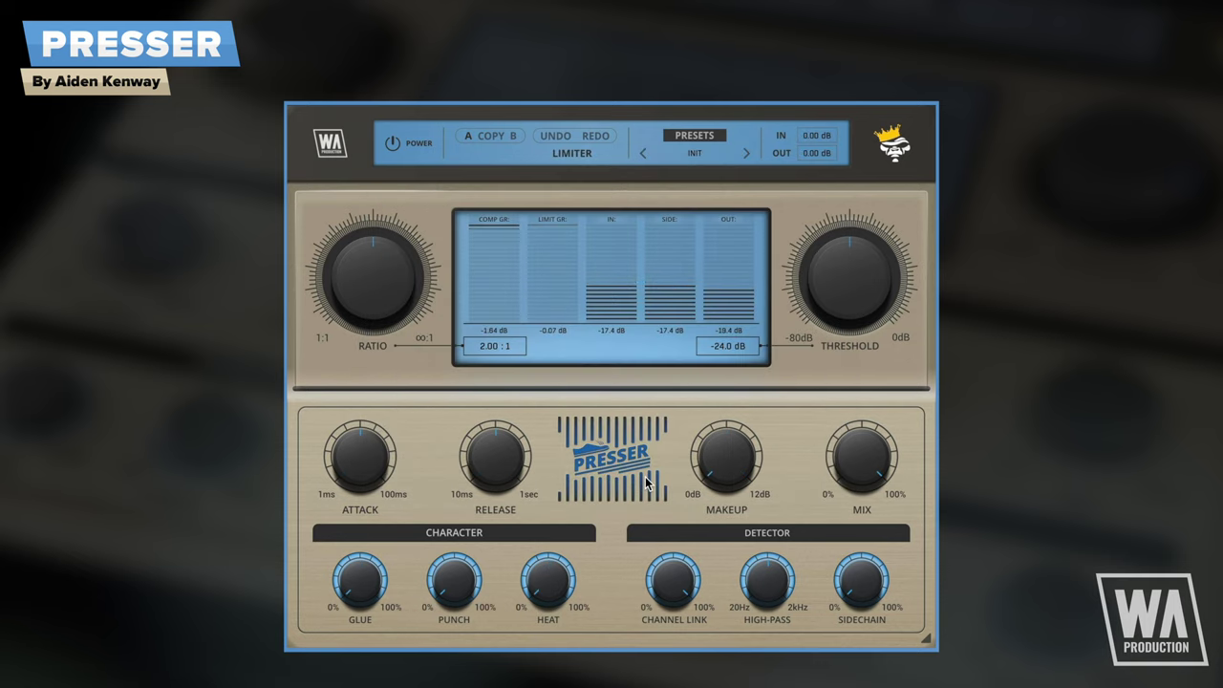
- Set the ratio to 2.37:1 and the threshold to -23.3 dB, and raise the makeup gain to compensate
{"action": "left_click_drag", "start_coordinate": [376, 304], "coordinate": [376, 289]}
{"action": "left_click_drag", "start_coordinate": [854, 300], "coordinate": [854, 292]}
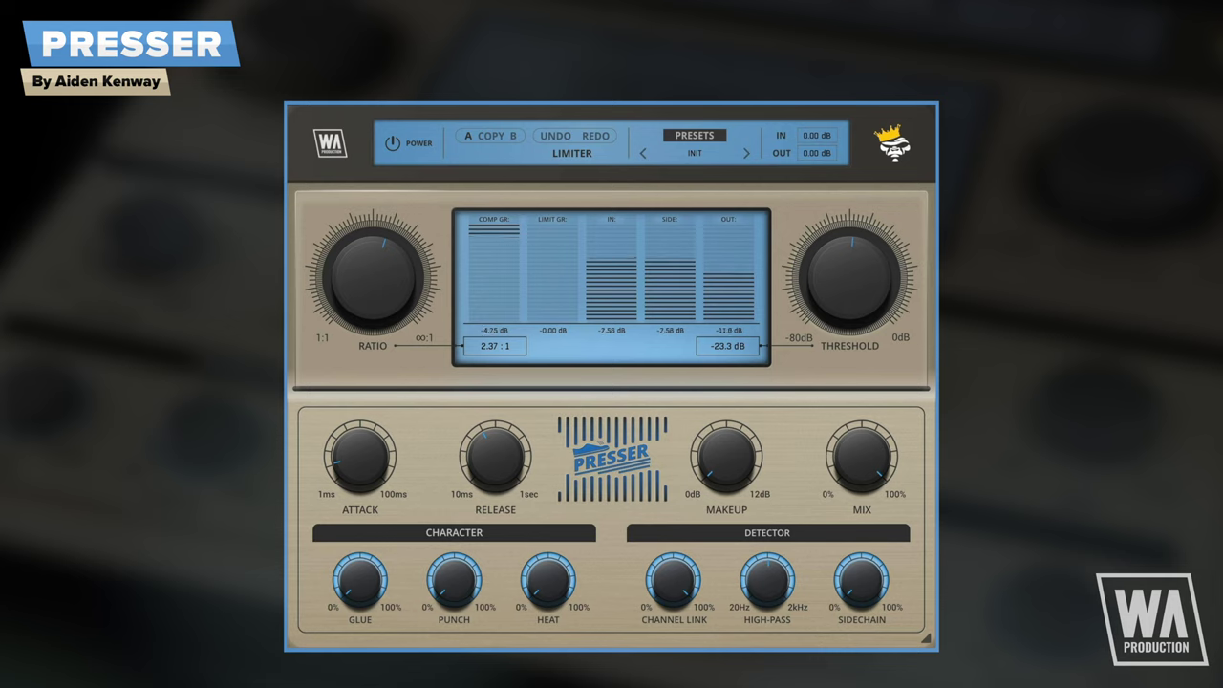
{"action": "left_click_drag", "start_coordinate": [712, 449], "coordinate": [712, 382]}
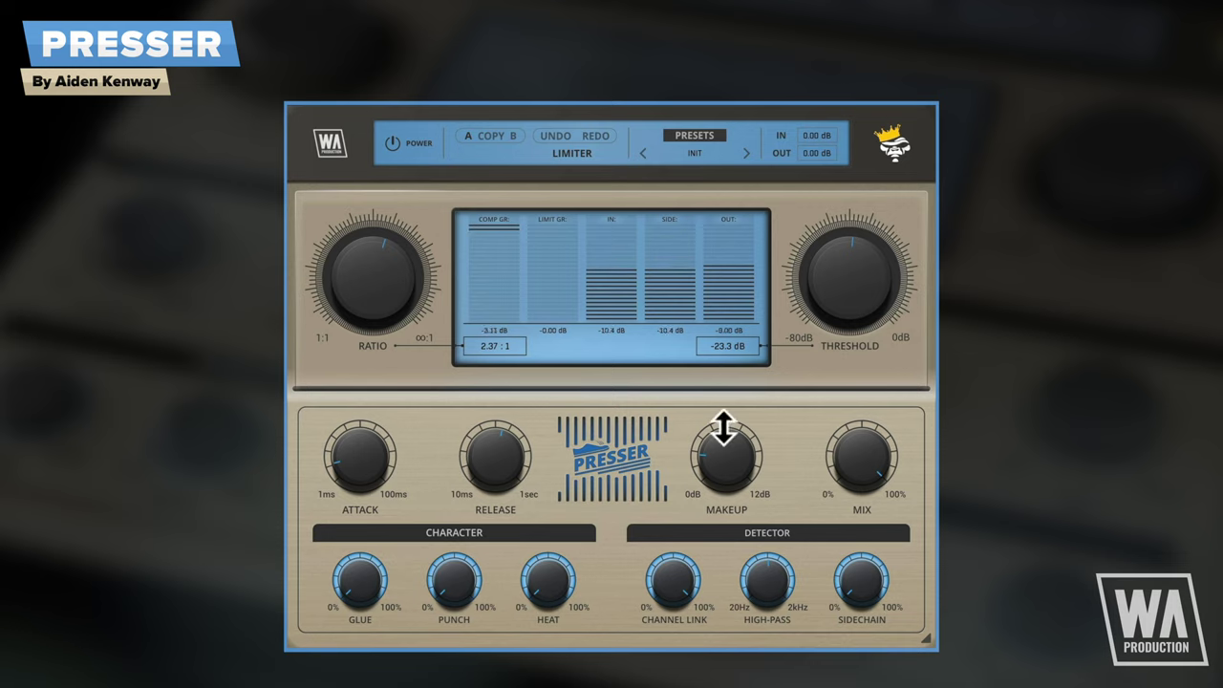
- Set the ratio to 3.80:1 and the threshold to -24.8 dB, and try out the mix and output level controls
{"action": "left_click_drag", "start_coordinate": [412, 297], "coordinate": [412, 256]}
{"action": "left_click_drag", "start_coordinate": [877, 269], "coordinate": [877, 277]}
{"action": "left_click_drag", "start_coordinate": [882, 456], "coordinate": [882, 468]}
{"action": "left_click_drag", "start_coordinate": [881, 469], "coordinate": [882, 506]}
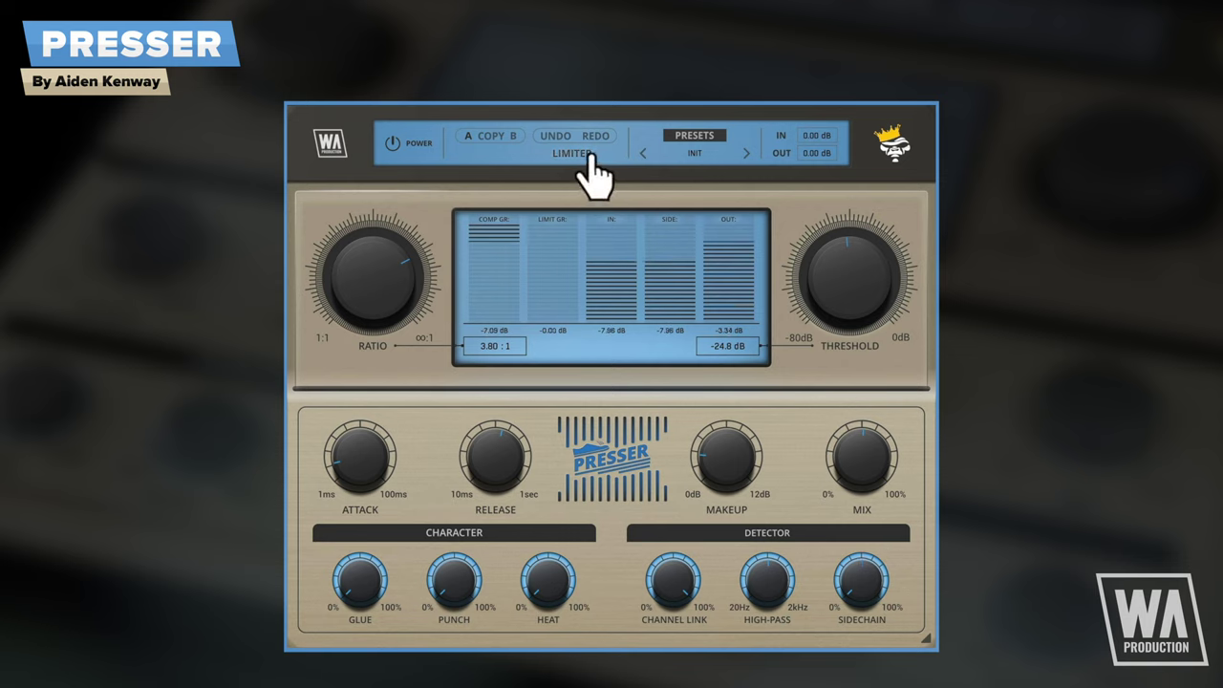
{"action": "mouse_move", "coordinate": [817, 153]}
{"action": "left_mouse_down"}
{"action": "mouse_move", "coordinate": [817, 124]}
{"action": "mouse_move", "coordinate": [817, 172]}
{"action": "mouse_move", "coordinate": [816, 155]}
{"action": "left_mouse_up"}
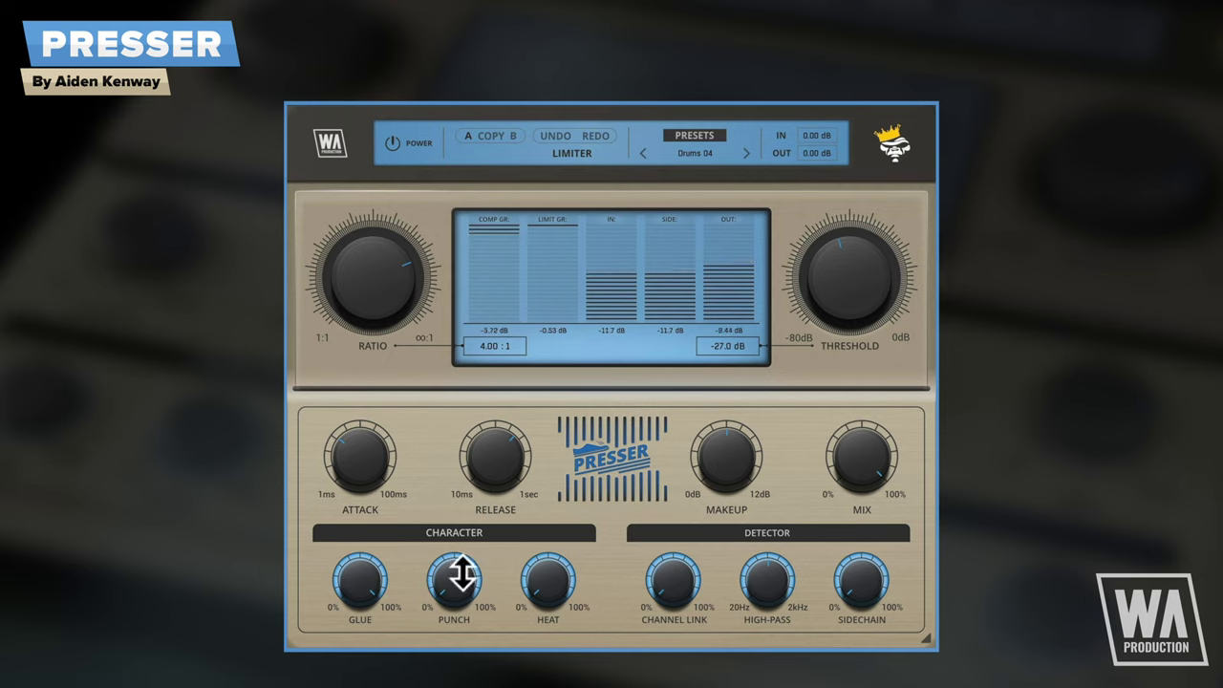
- Lower Glue and raise Punch and Heat on the Drums 04 preset, and adjust the detector's Channel Link
{"action": "left_click_drag", "start_coordinate": [371, 570], "coordinate": [378, 621]}
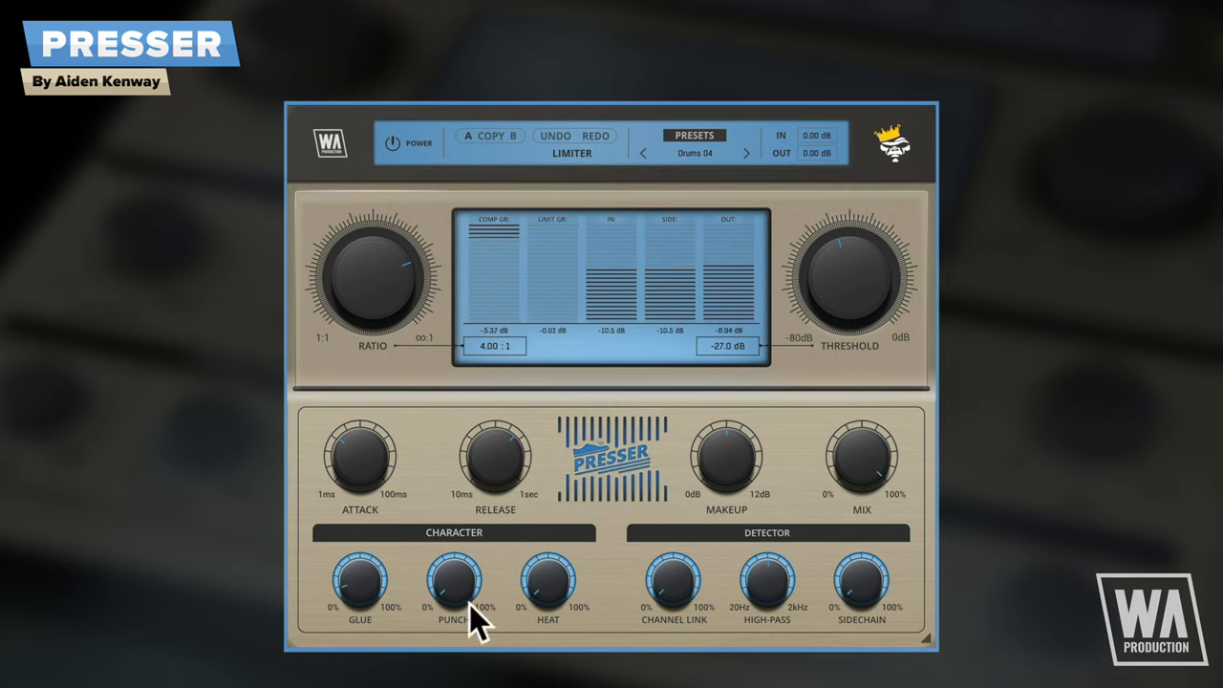
{"action": "left_click_drag", "start_coordinate": [469, 596], "coordinate": [469, 582]}
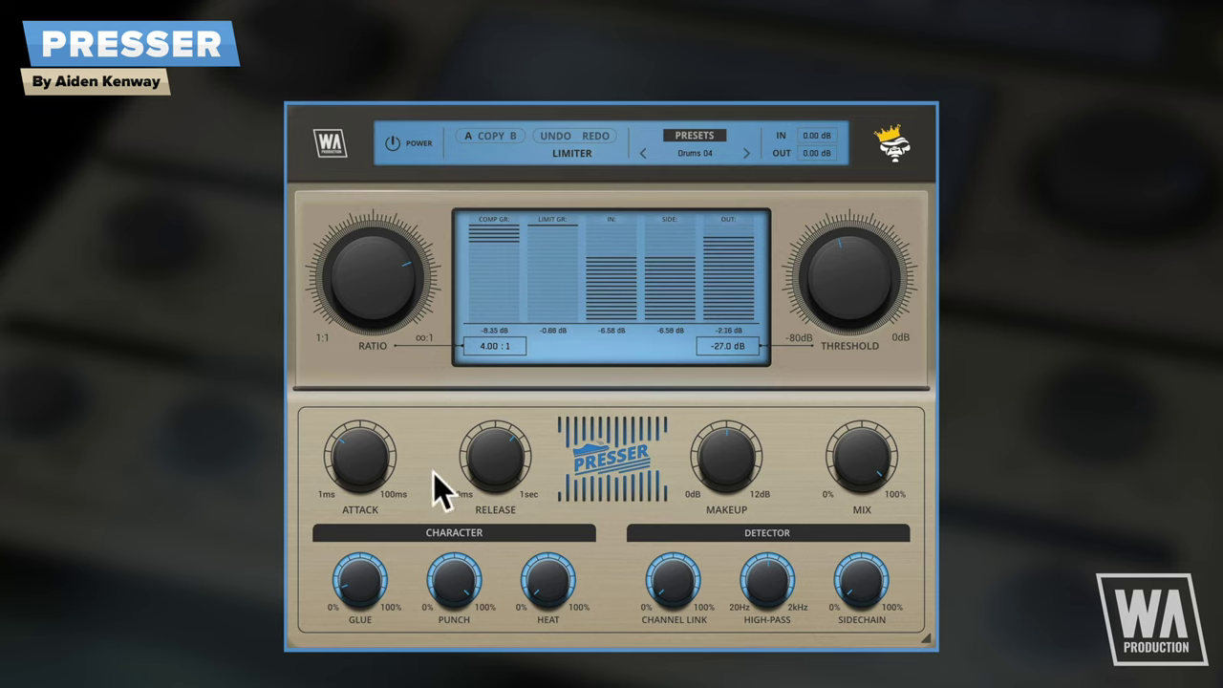
{"action": "left_click_drag", "start_coordinate": [478, 575], "coordinate": [477, 602]}
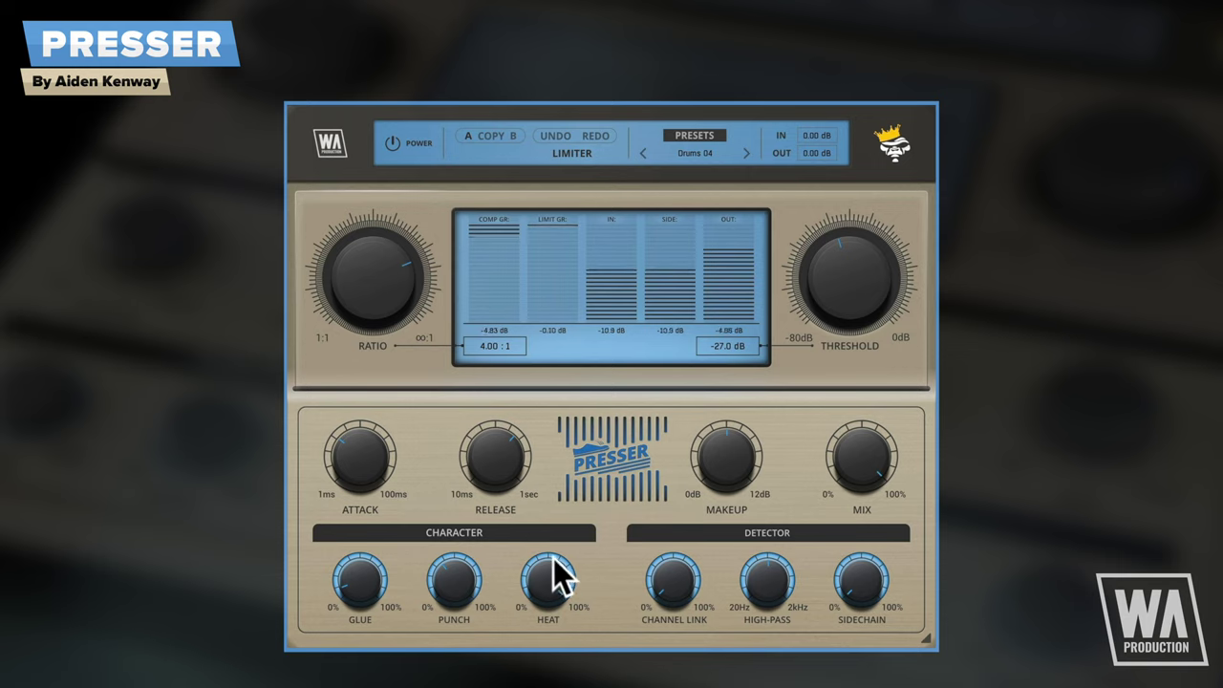
{"action": "left_click_drag", "start_coordinate": [557, 570], "coordinate": [557, 556]}
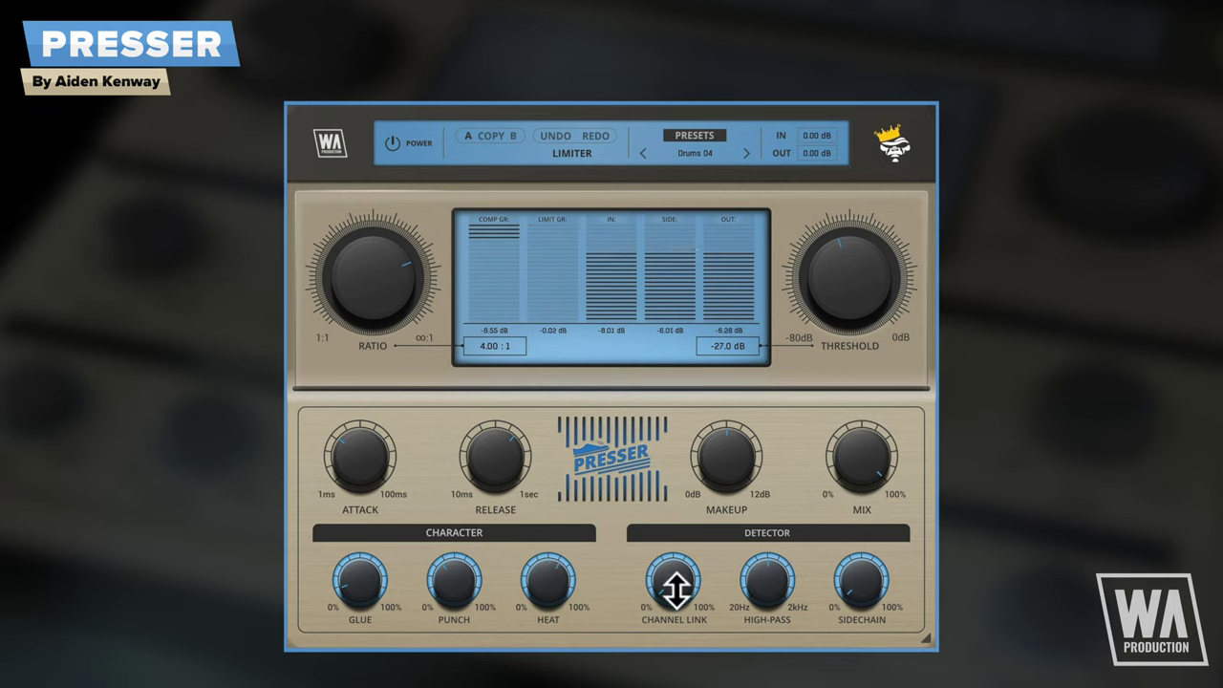
{"action": "left_click_drag", "start_coordinate": [686, 599], "coordinate": [686, 608]}
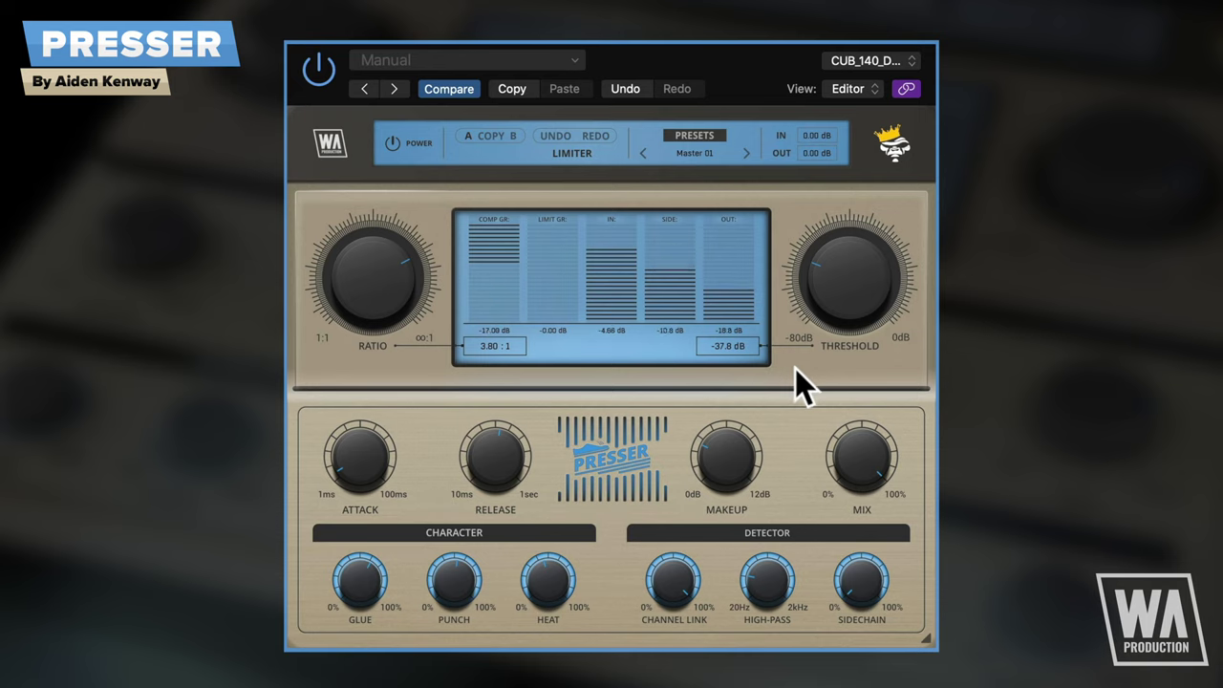
- Keep CUB_140_DreamState_Kick_2 (Audio 15) as the sidechain source and raise the detector's Sidechain amount
{"action": "left_click", "coordinate": [882, 60]}
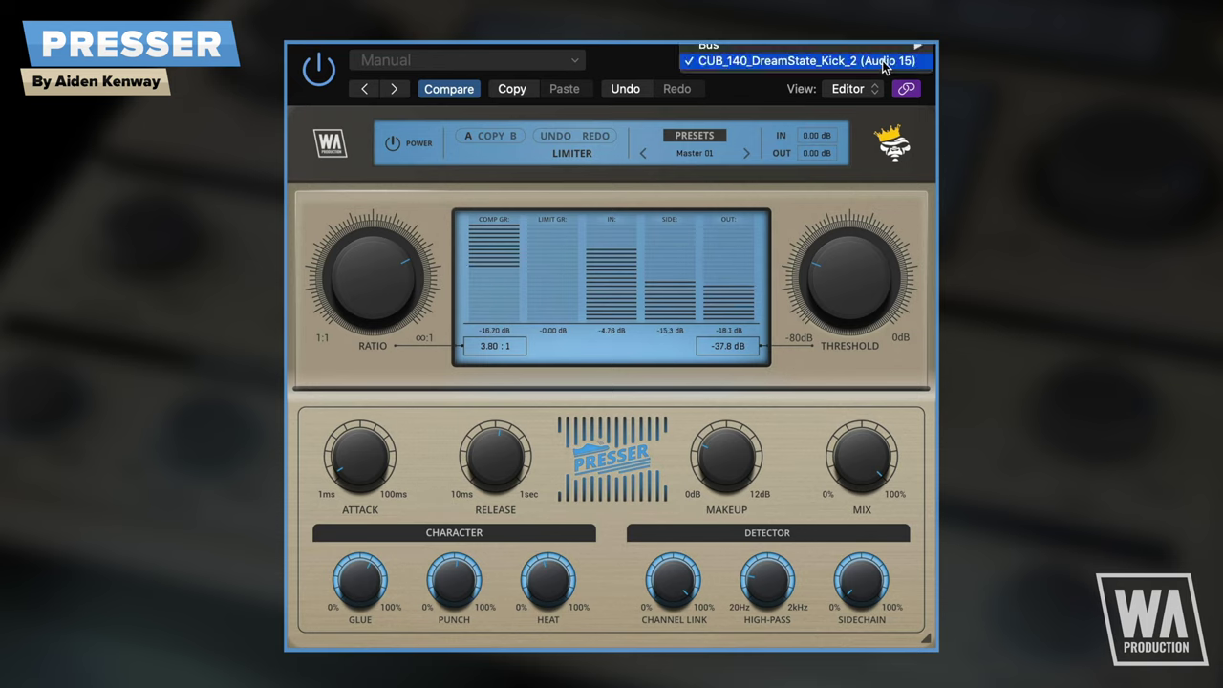
{"action": "left_click", "coordinate": [881, 60]}
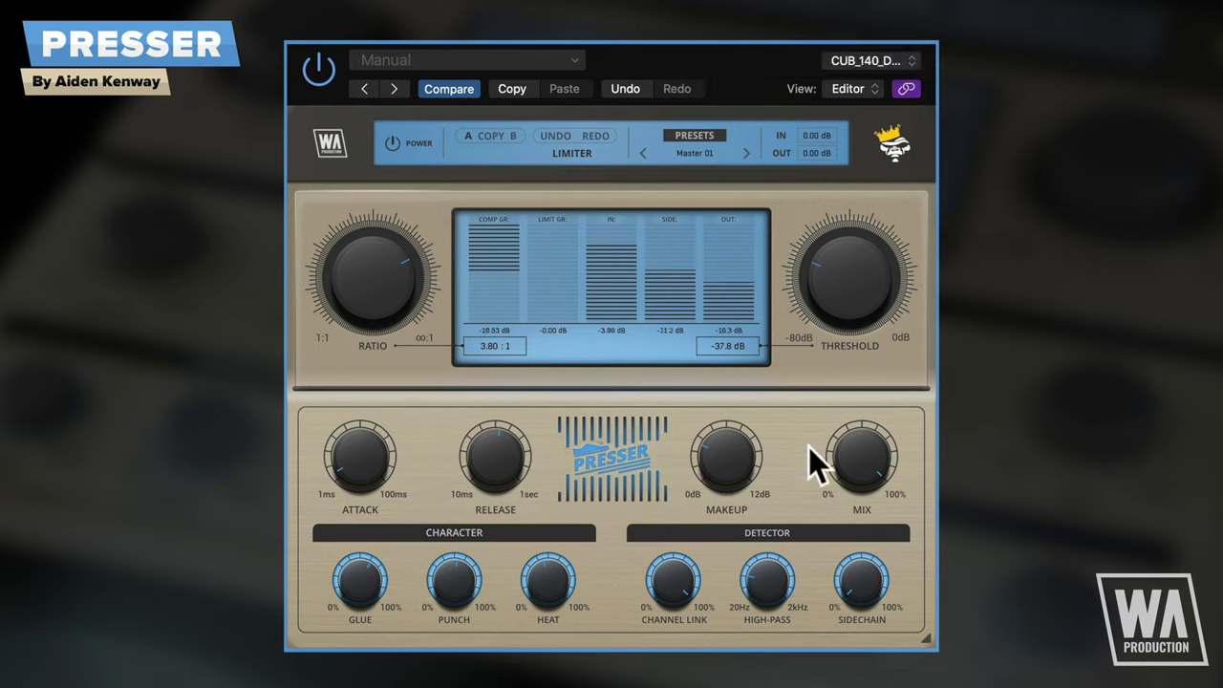
{"action": "left_click_drag", "start_coordinate": [859, 565], "coordinate": [859, 569]}
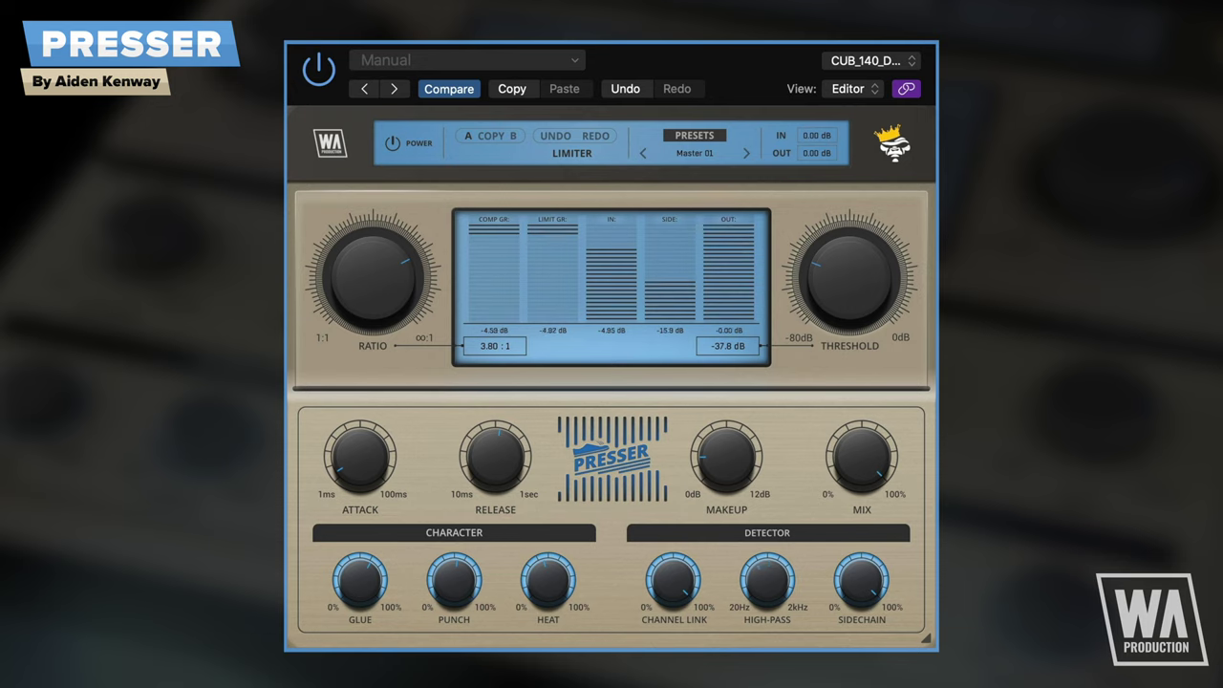
- Set the threshold to -42.0 dB and the ratio to 2.79:1 on the Master 01 preset
{"action": "left_click_drag", "start_coordinate": [852, 325], "coordinate": [852, 334]}
{"action": "left_click_drag", "start_coordinate": [378, 268], "coordinate": [385, 312]}
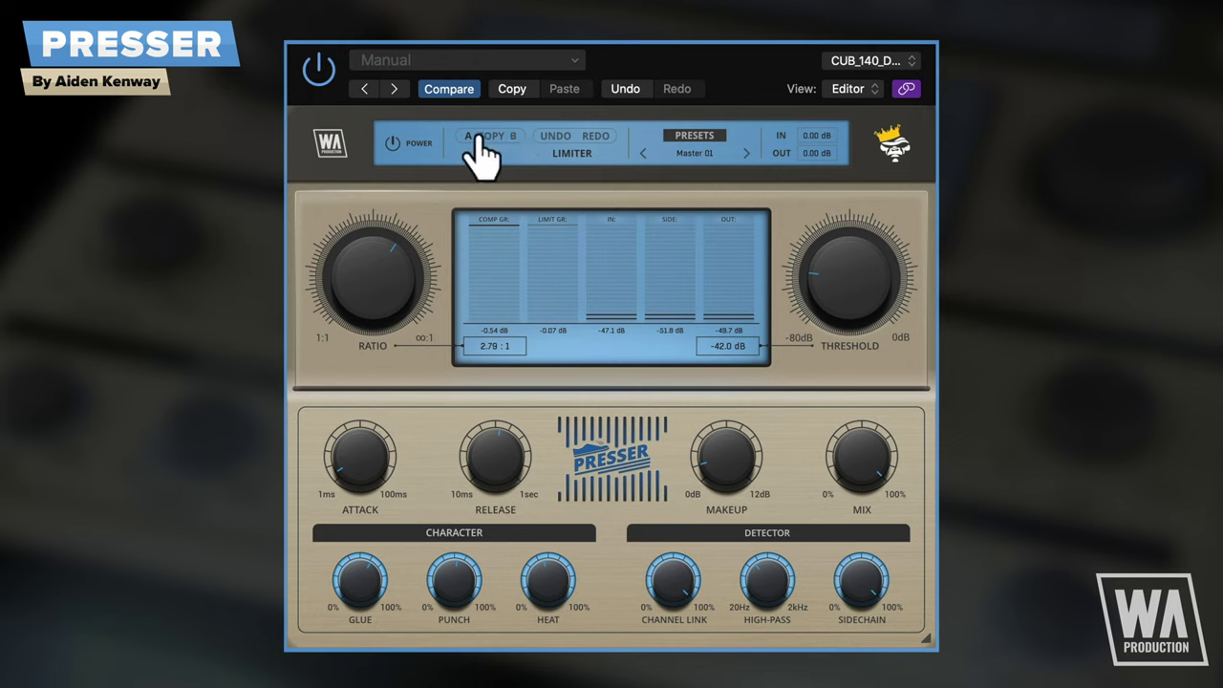
- Set the ratio to 3.30:1 and the threshold to -30.4 dB on the Master 02 preset
{"action": "right_click", "coordinate": [578, 264]}
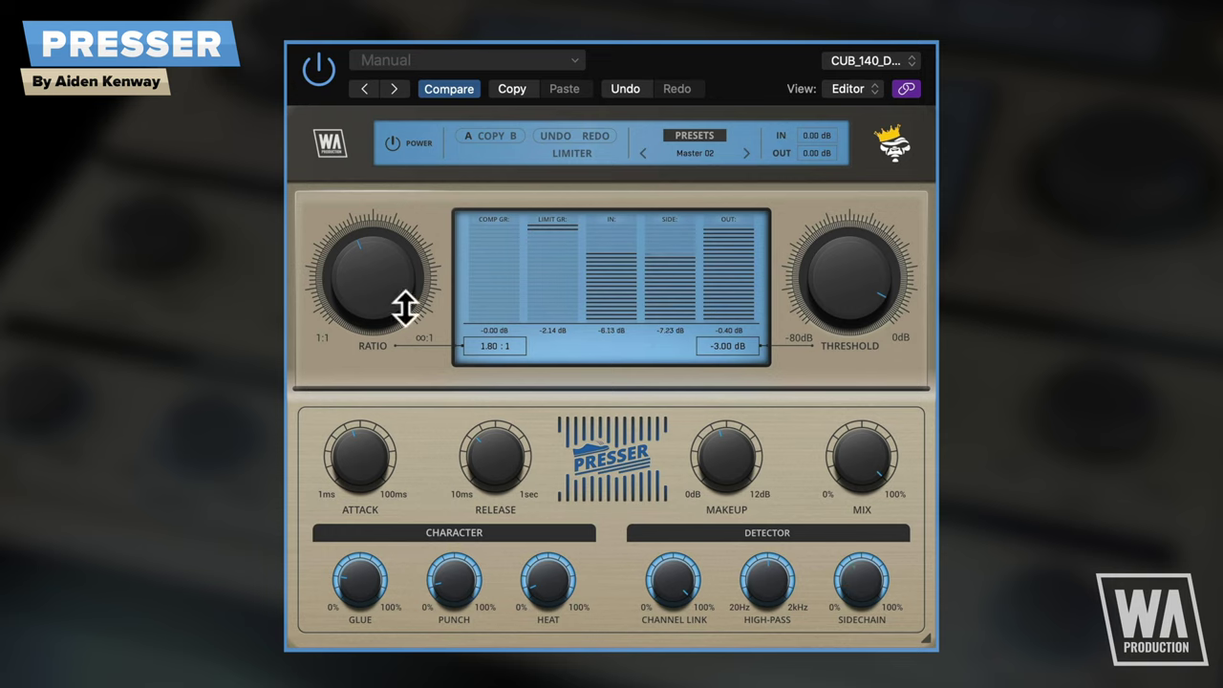
{"action": "left_click_drag", "start_coordinate": [849, 277], "coordinate": [850, 334]}
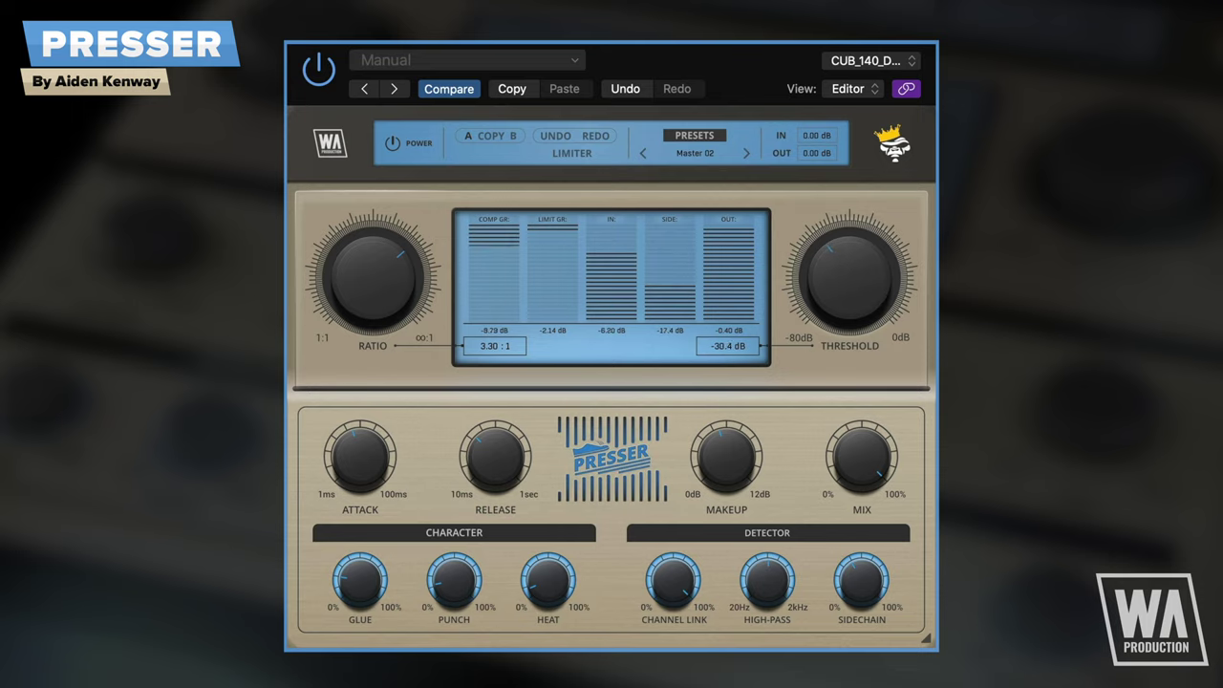